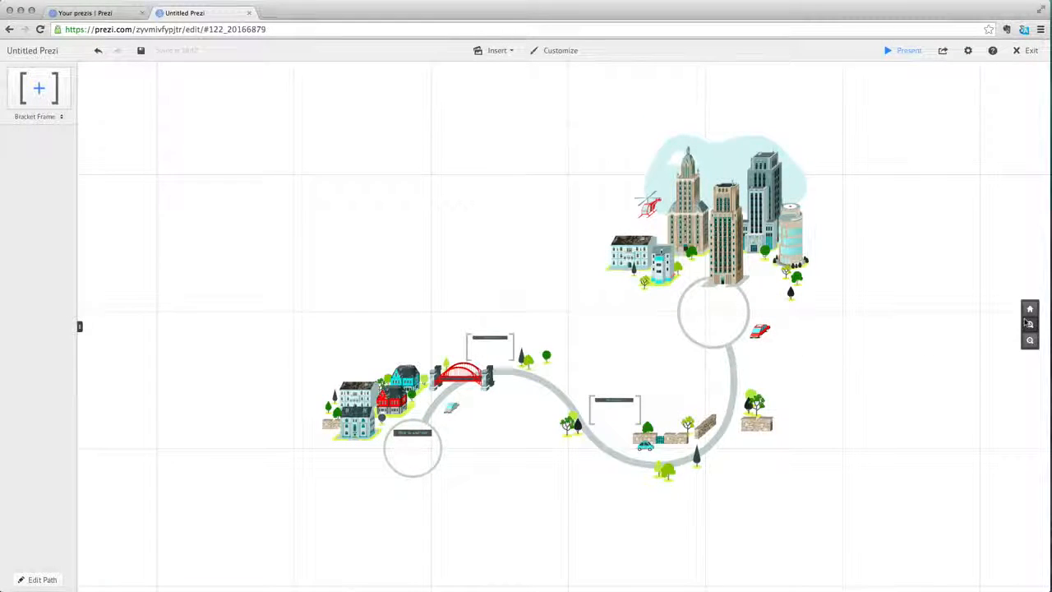
Add the two-line title "Ideas Over Coffee" / "Our Journey" in the empty canvas area above the small town
left_click(1027, 323)
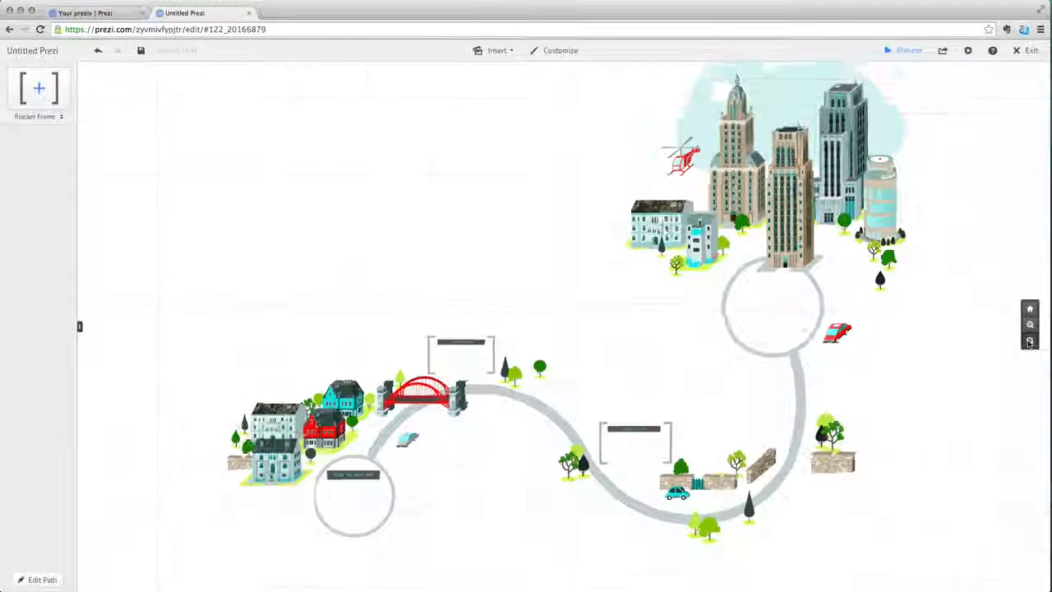
left_click(1029, 342)
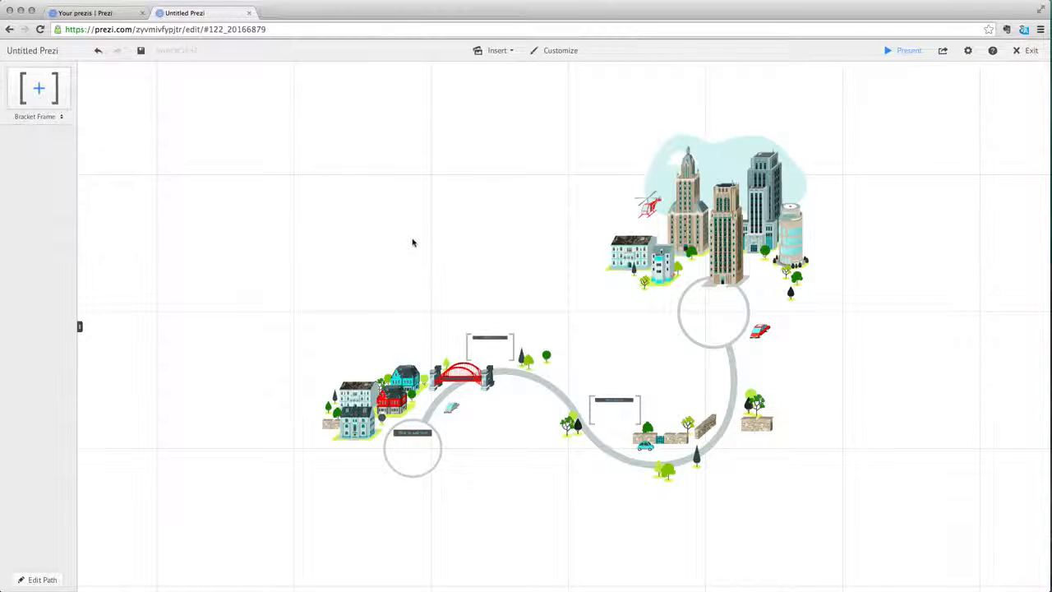
scroll(408, 235, "up", 2)
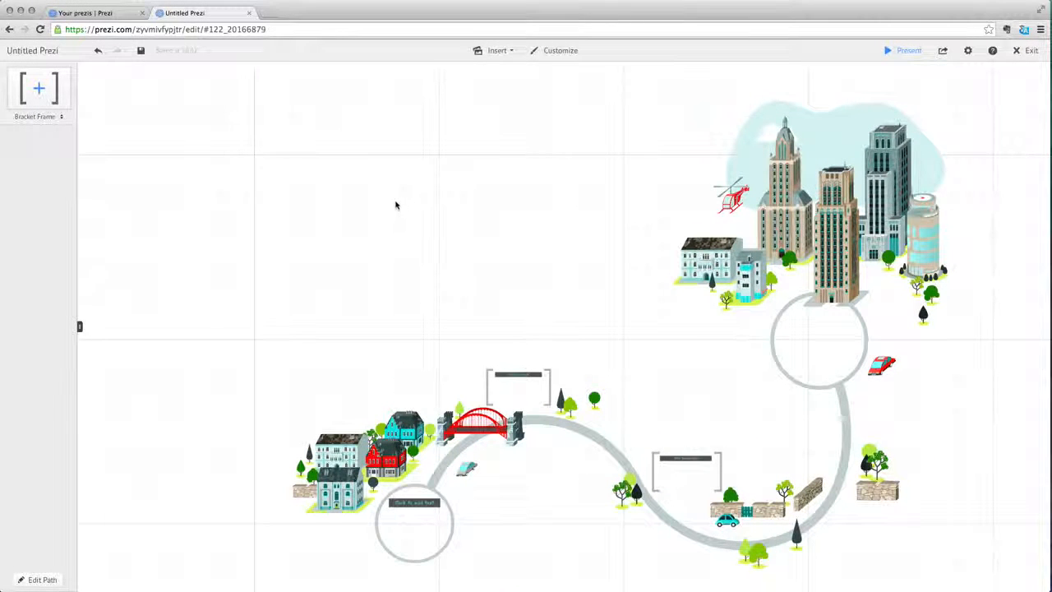
left_click(396, 205)
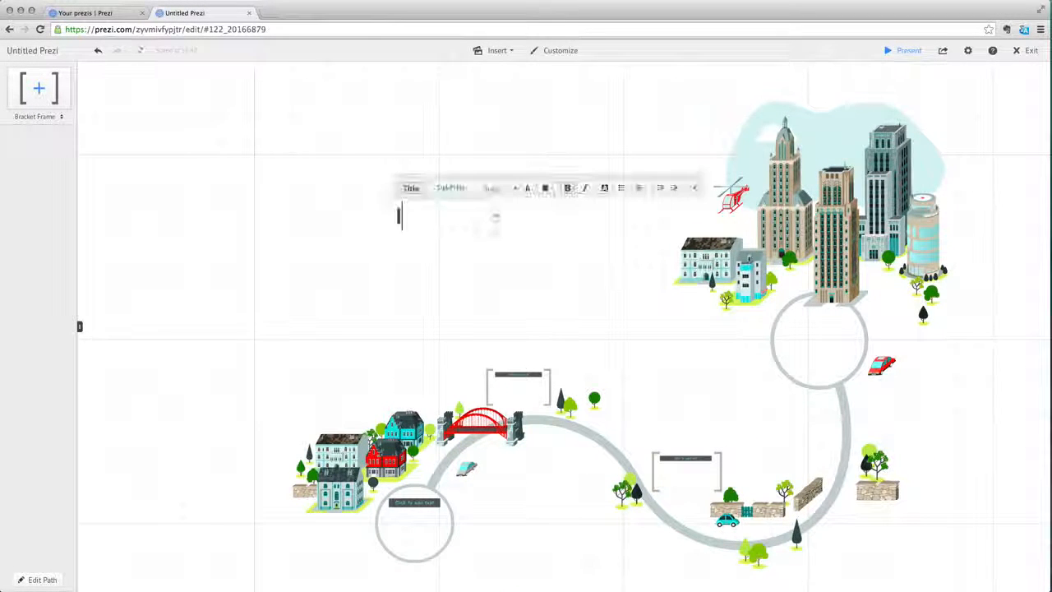
type("Ideas Over Coffee")
key("Return")
type("Our Journey")
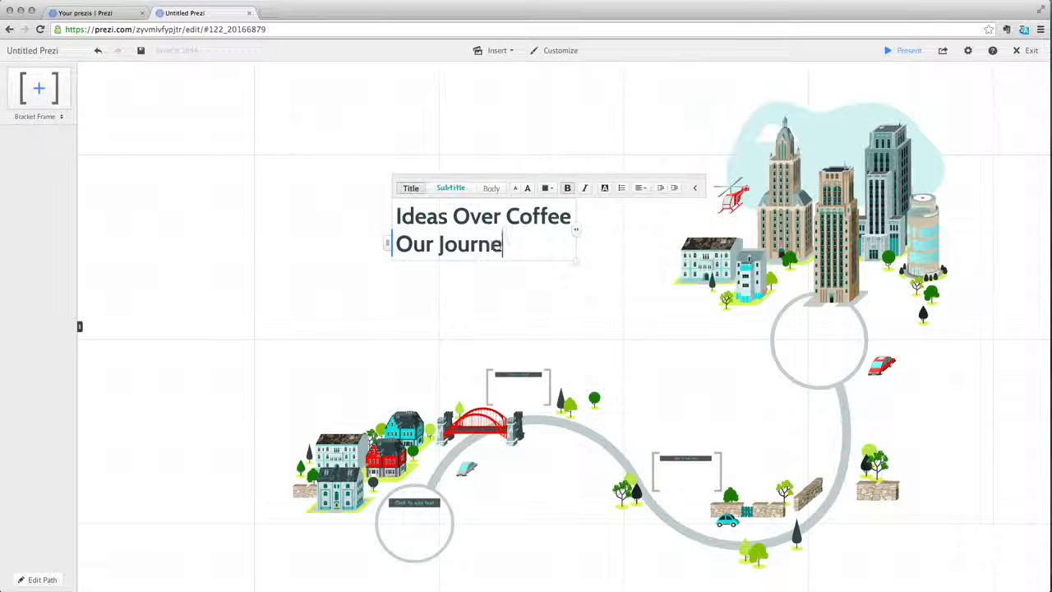
left_click(411, 179)
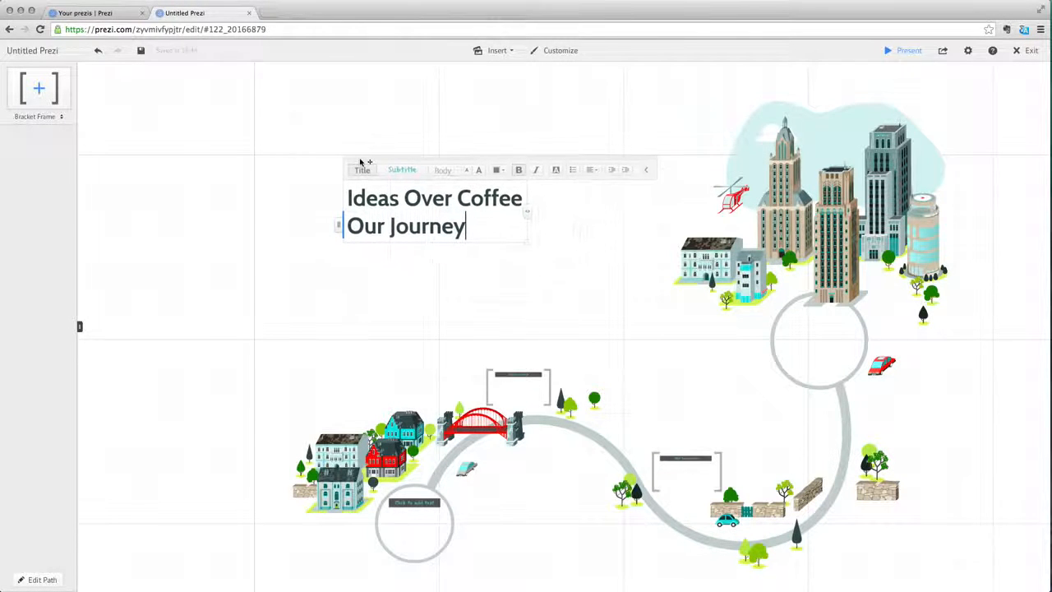
left_click(368, 141)
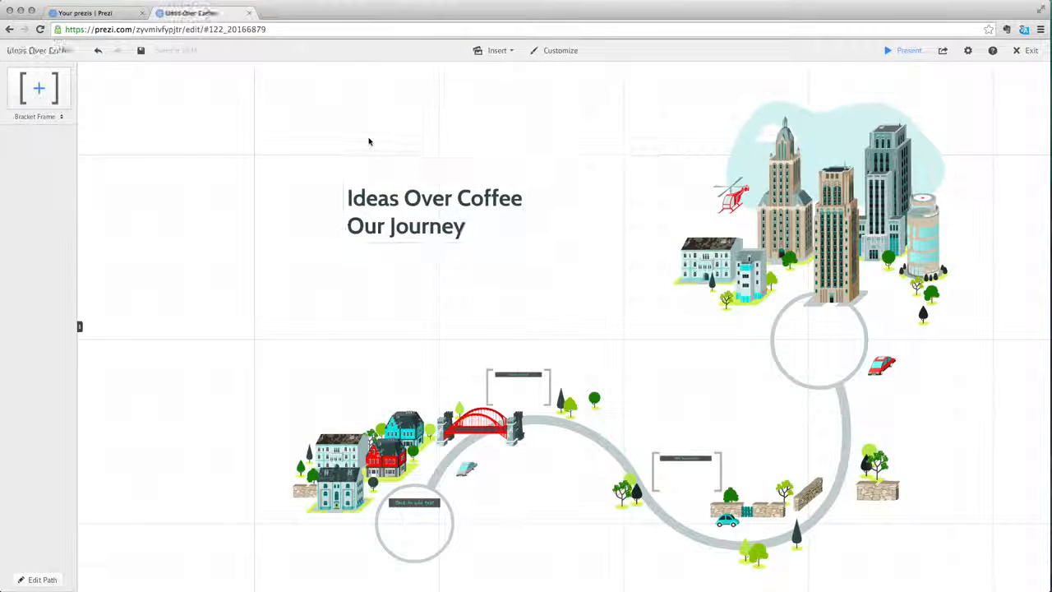
Insert the coffee-cup logo image from the myfirstprezi folder onto the canvas and close the image insertion
left_click(485, 51)
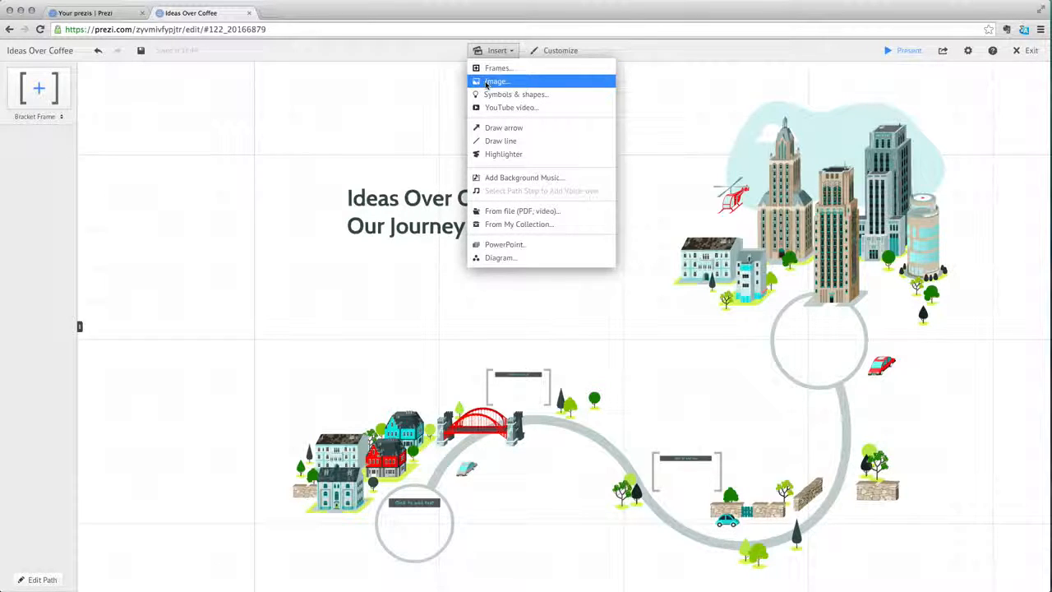
left_click(493, 81)
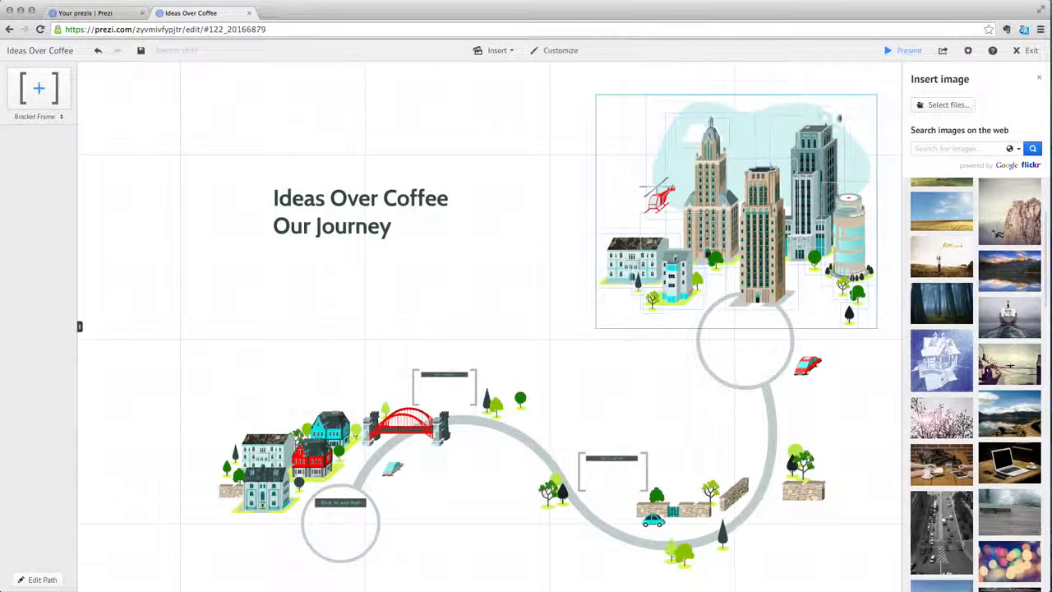
left_click(943, 105)
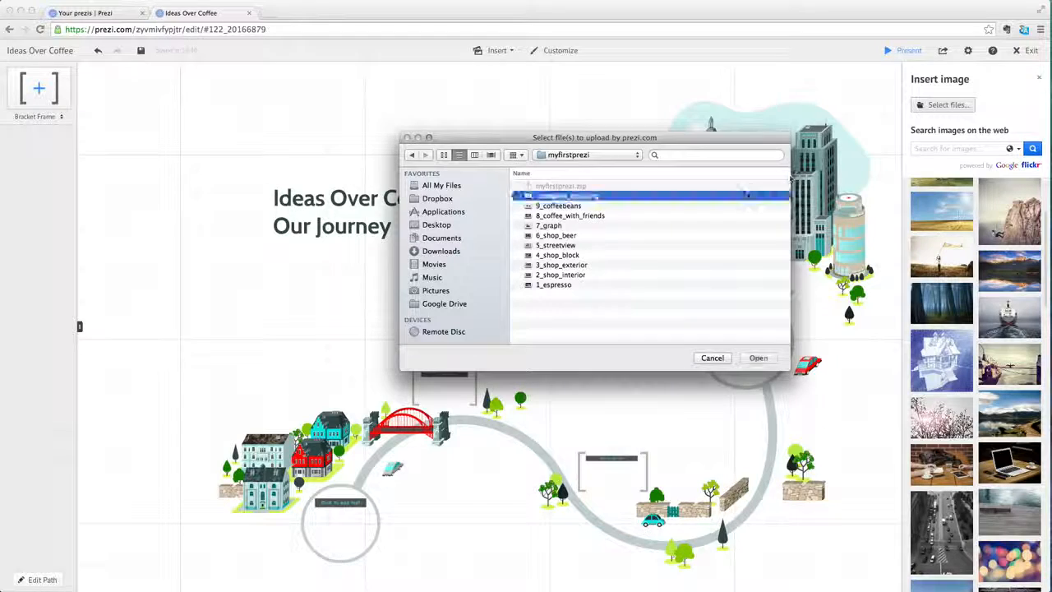
left_click(756, 357)
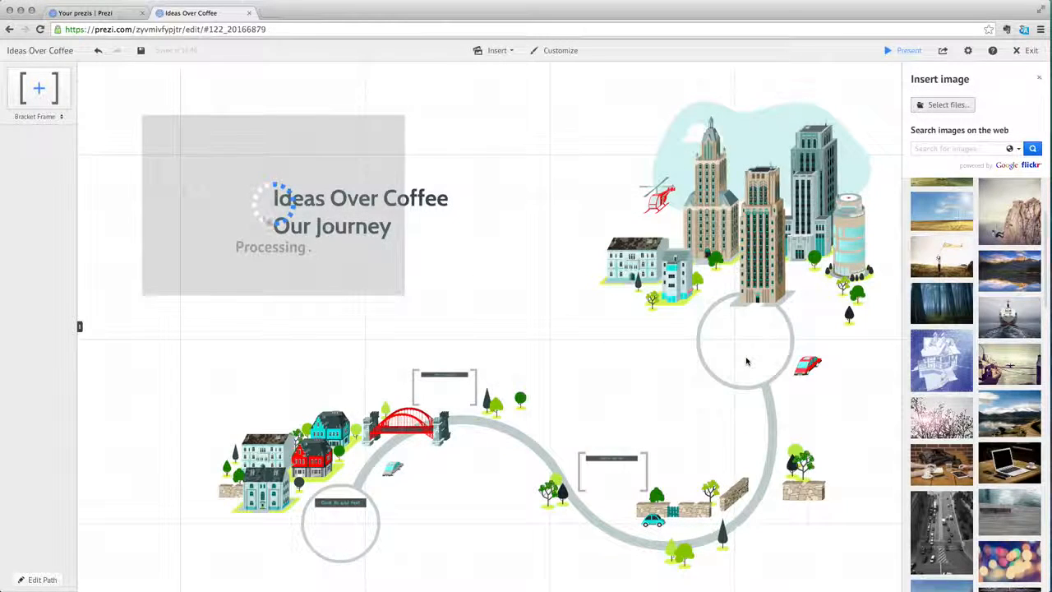
left_click(746, 361)
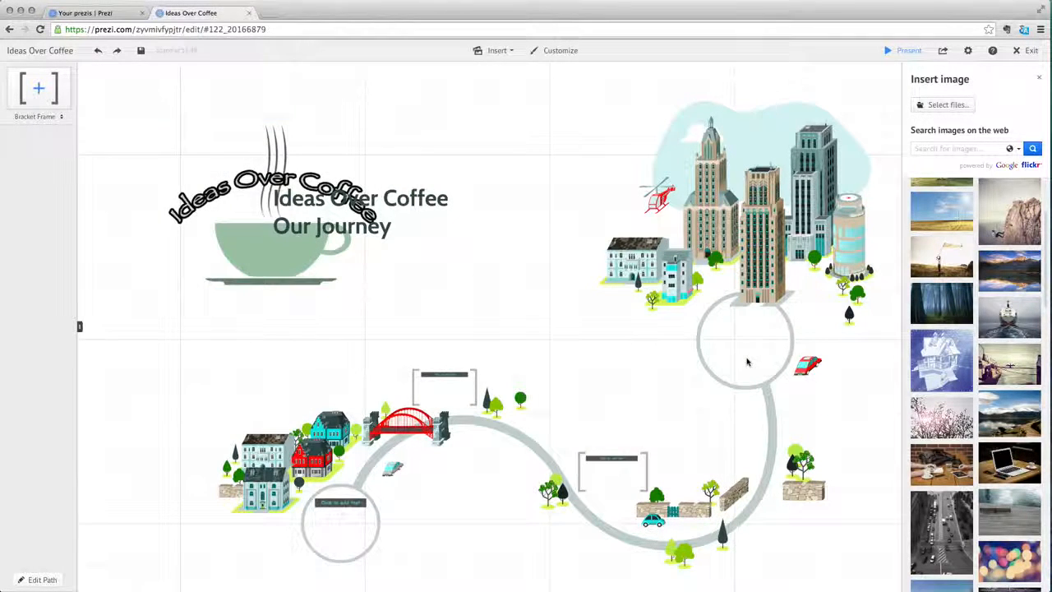
left_click(1040, 80)
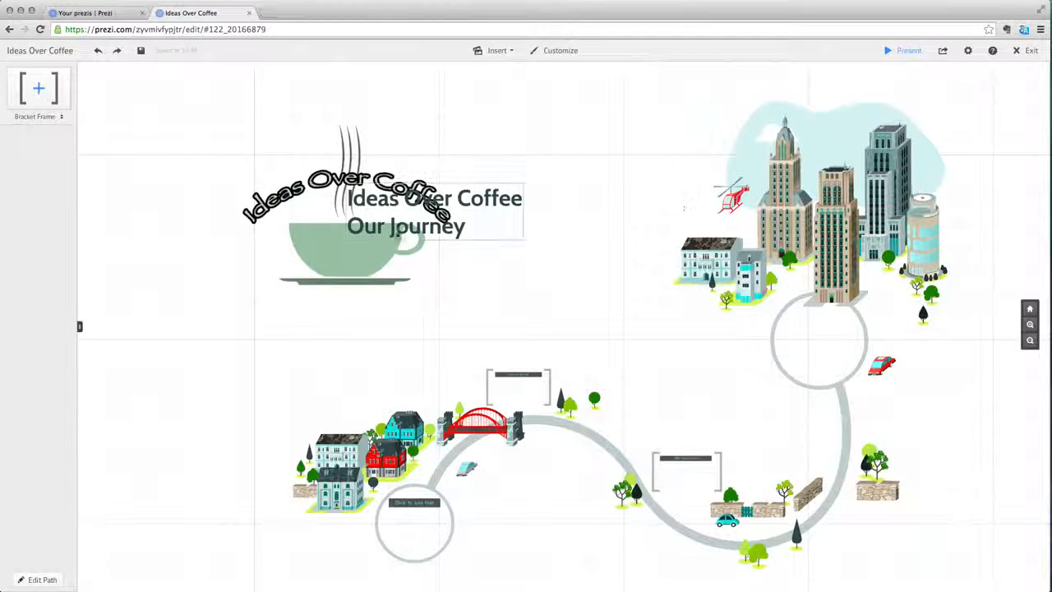
Shrink the coffee-cup logo and place it directly to the left of the title text
left_click(345, 234)
left_click(348, 220)
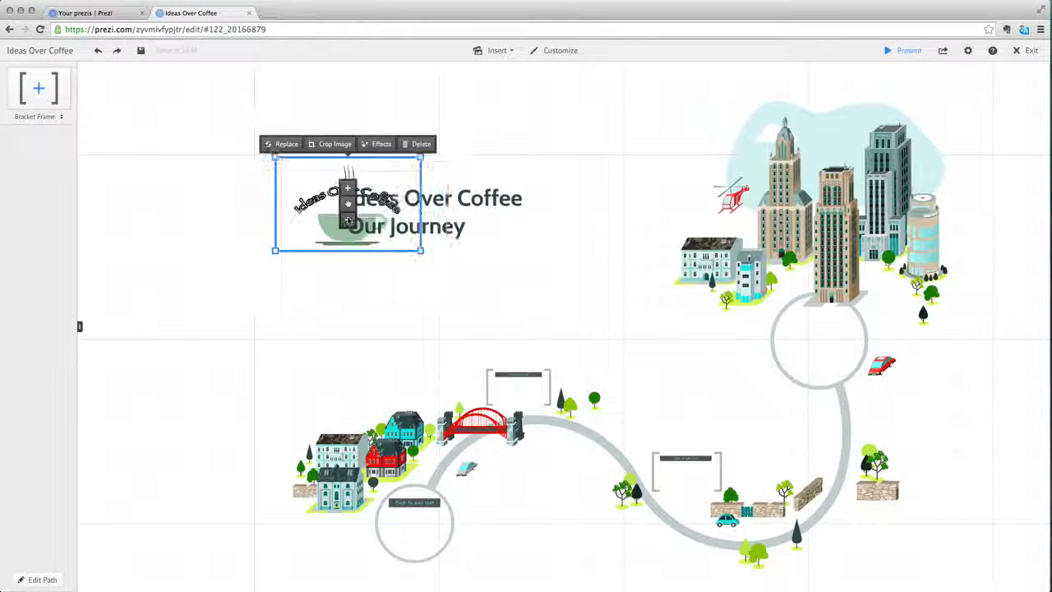
left_click_drag(348, 202, 293, 207)
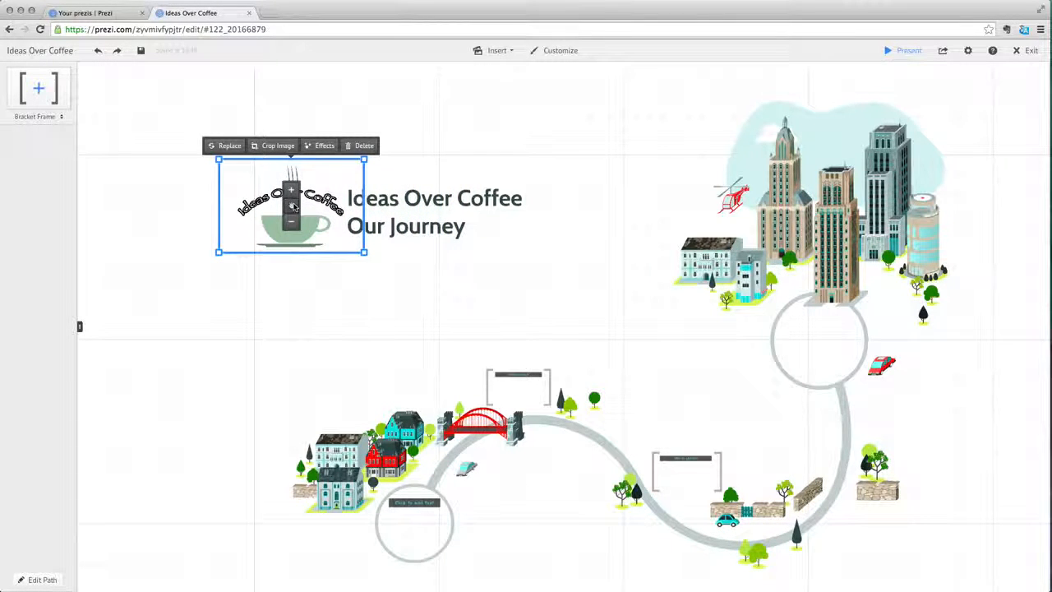
left_click(207, 206)
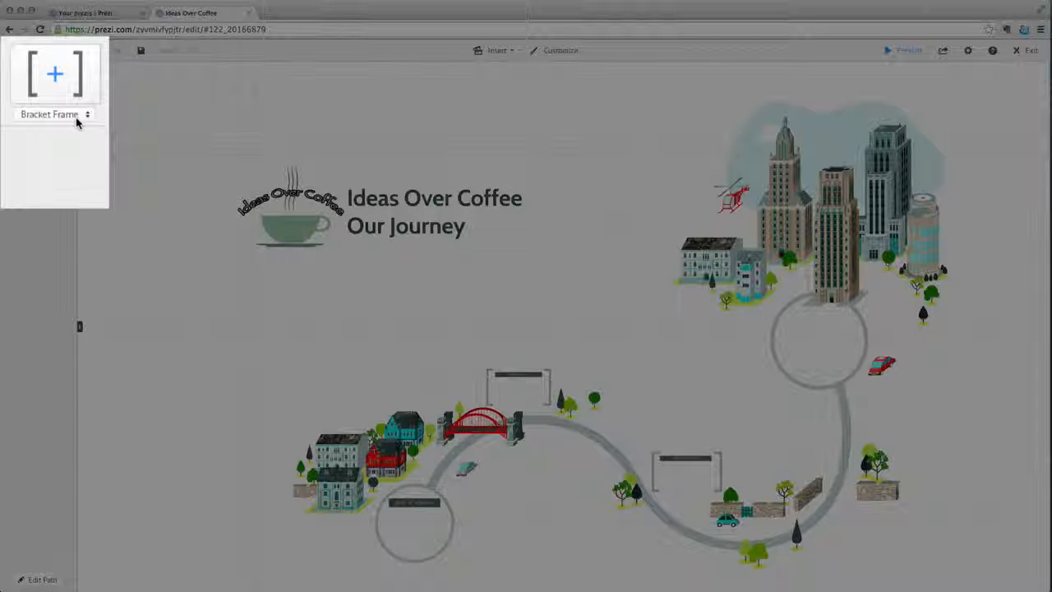
Add a bracket frame enclosing both the coffee-cup logo and the title text
left_click(77, 122)
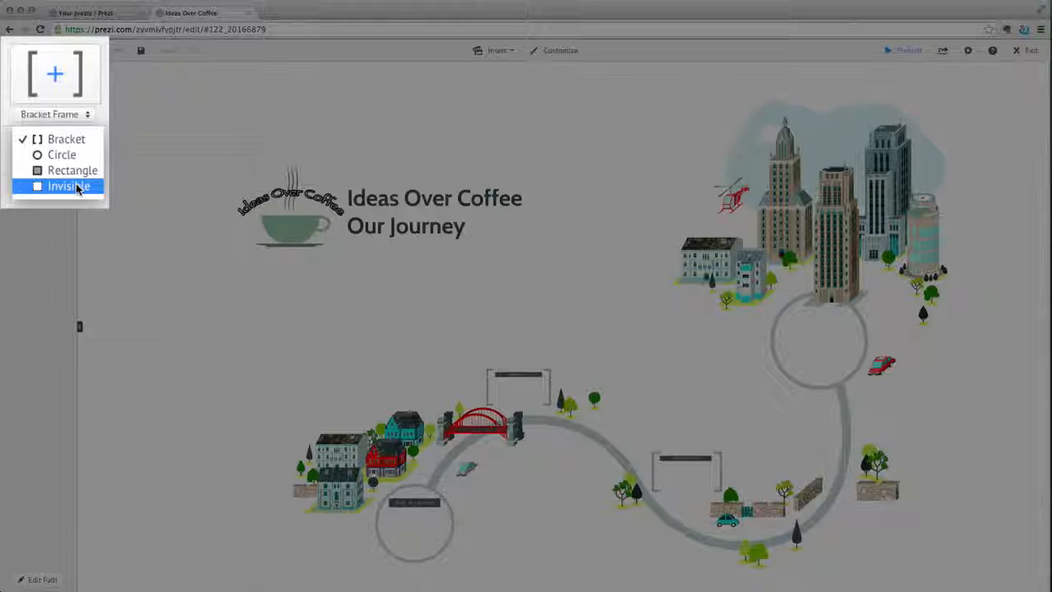
left_click(65, 139)
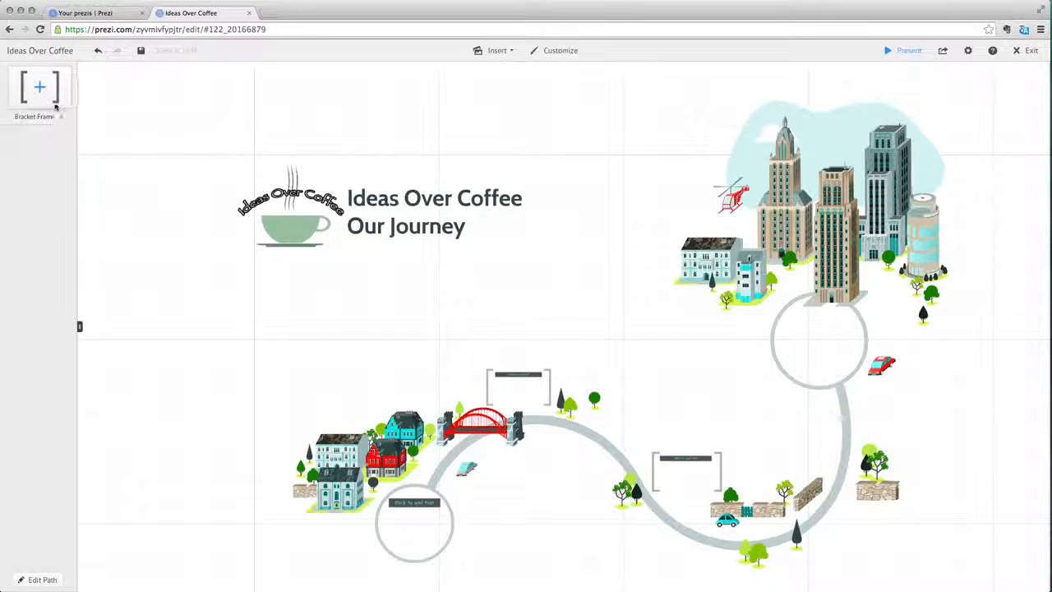
left_click_drag(50, 102, 525, 255)
left_click(519, 271)
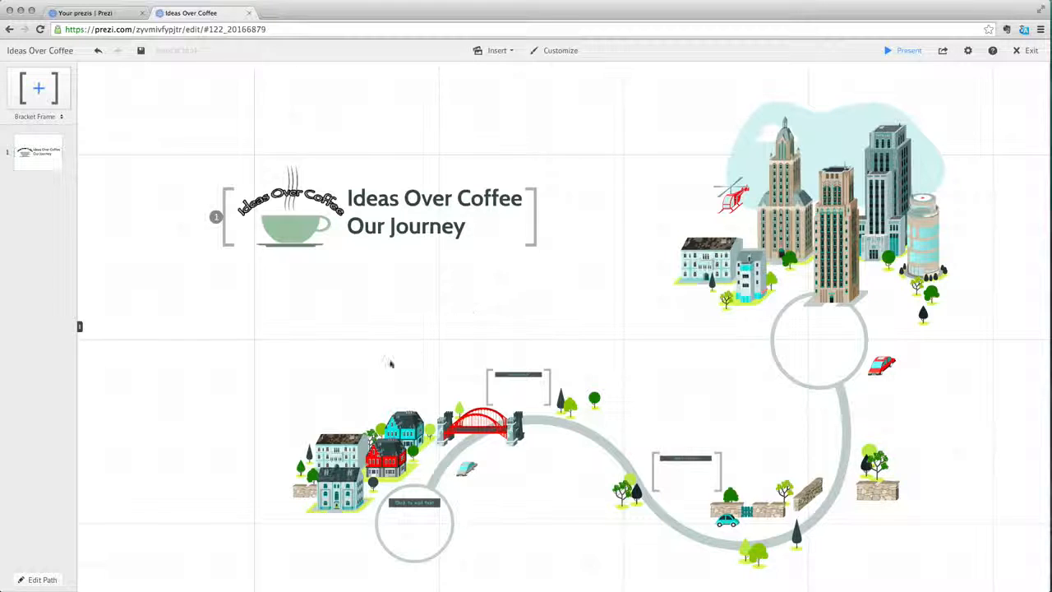
Add the overview of the whole canvas to the presentation path as the second step
left_click(60, 579)
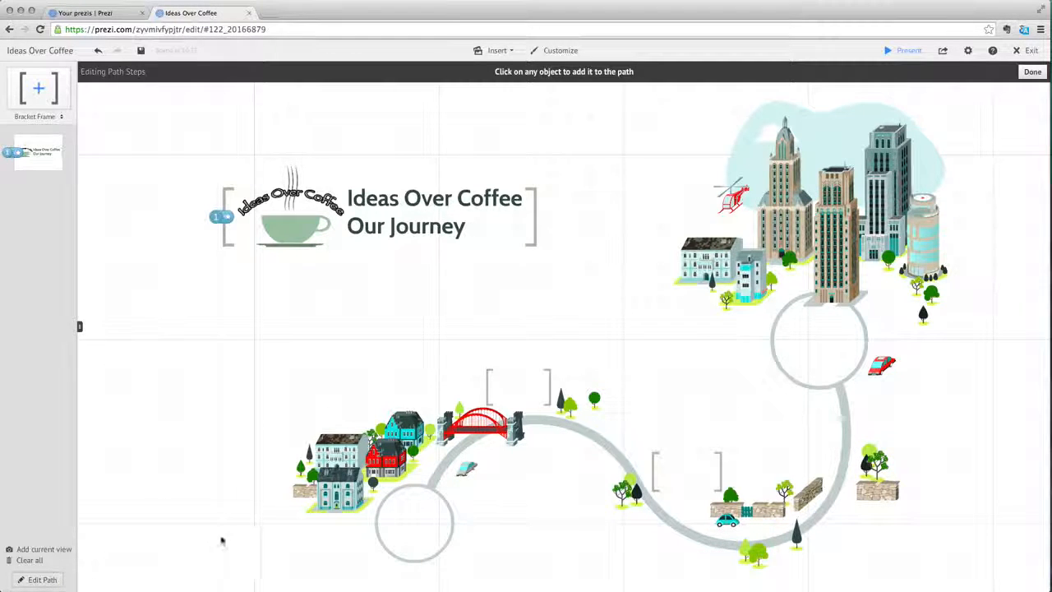
left_click(383, 524)
left_click(1031, 310)
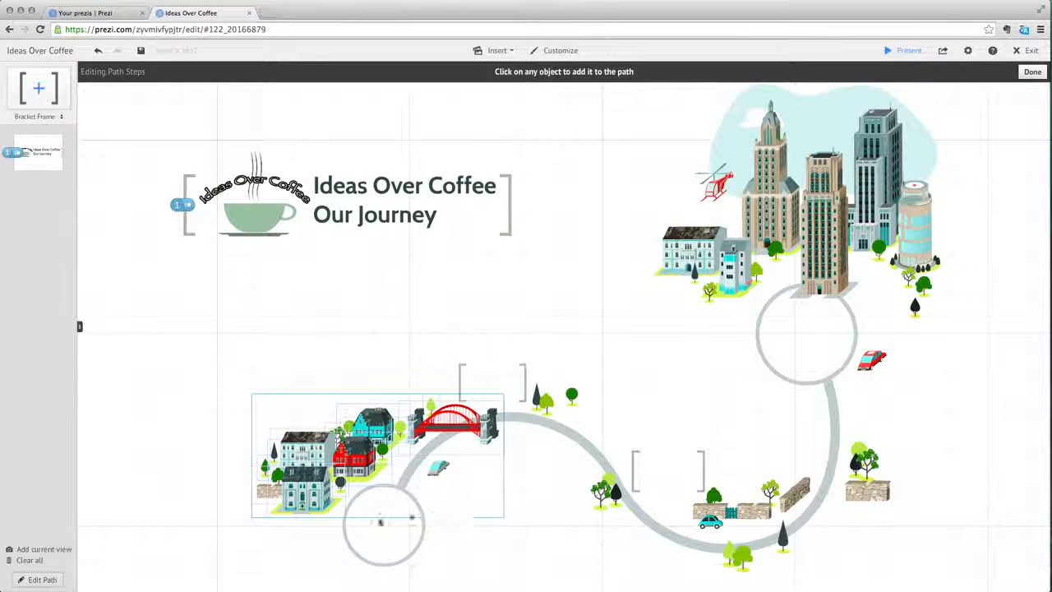
left_click(52, 555)
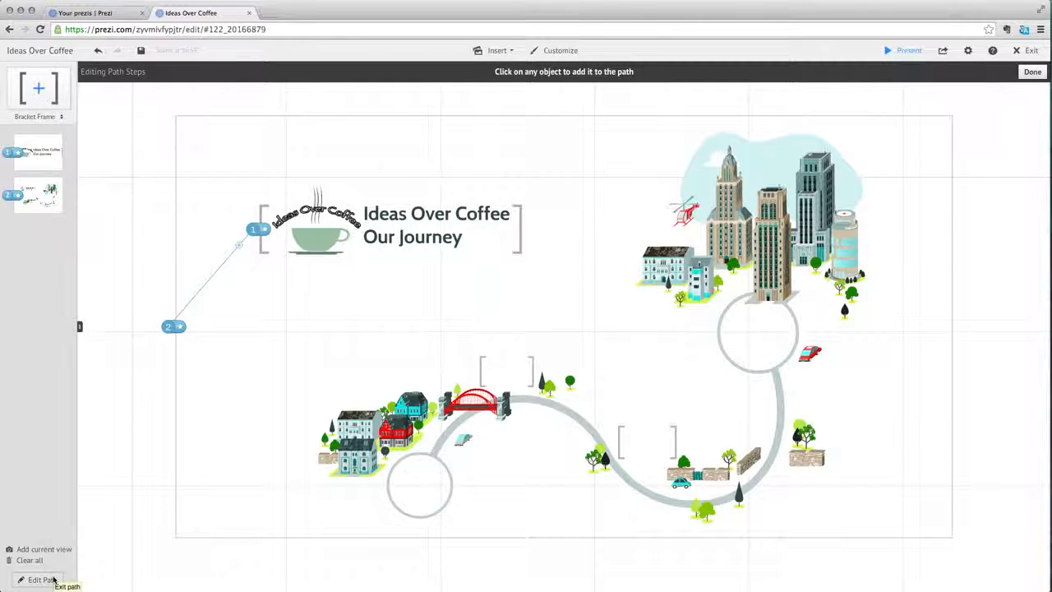
left_click(53, 580)
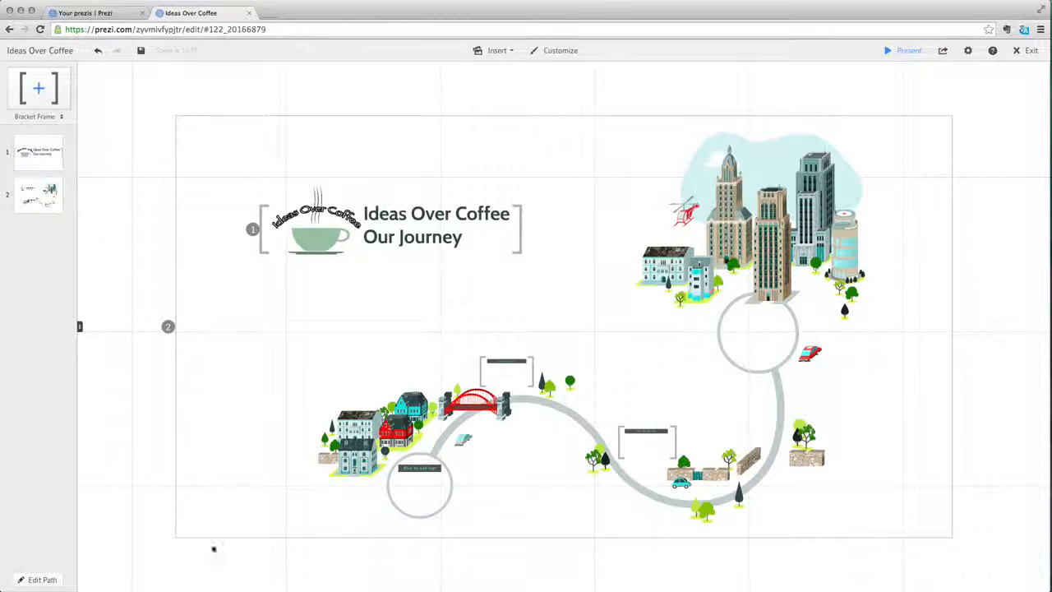
Add the two-line text "from our" / "small town..." below the small-town houses and format it as Subtitle
scroll(337, 496, "up", 5)
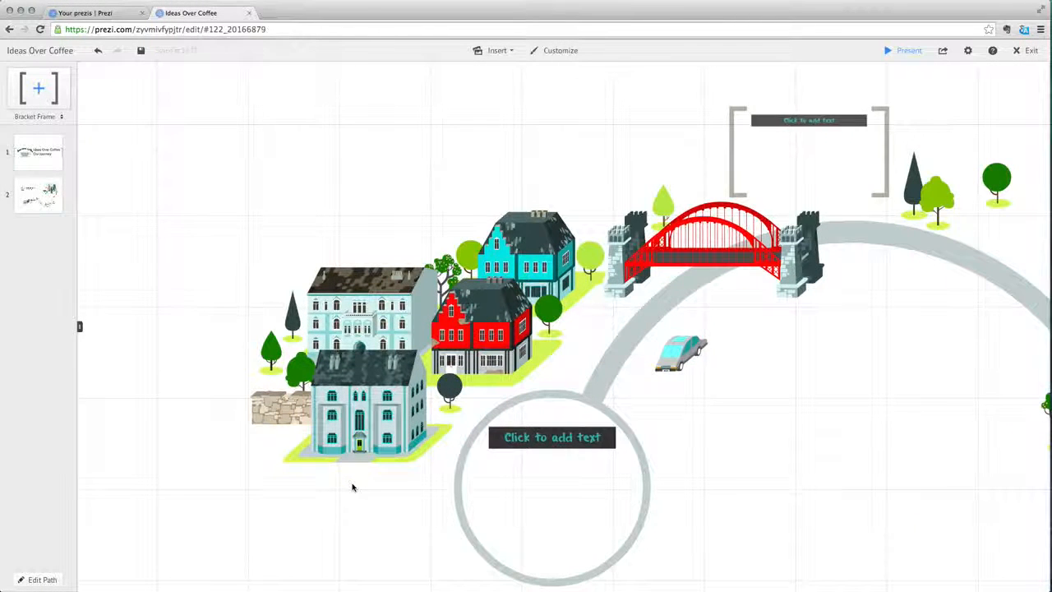
left_click(352, 487)
type("from our")
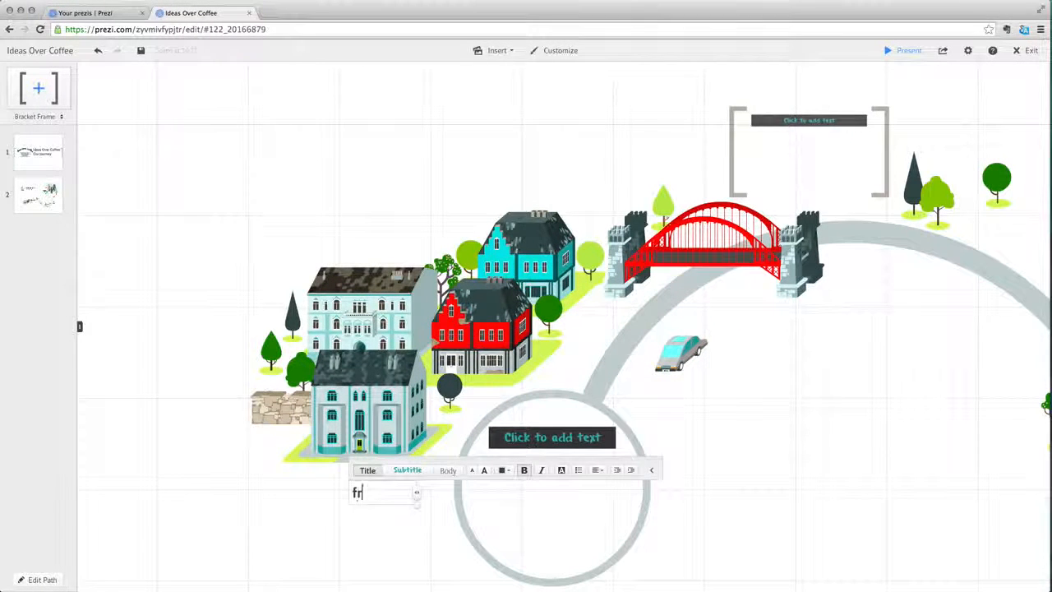
key("Return")
type("small town...")
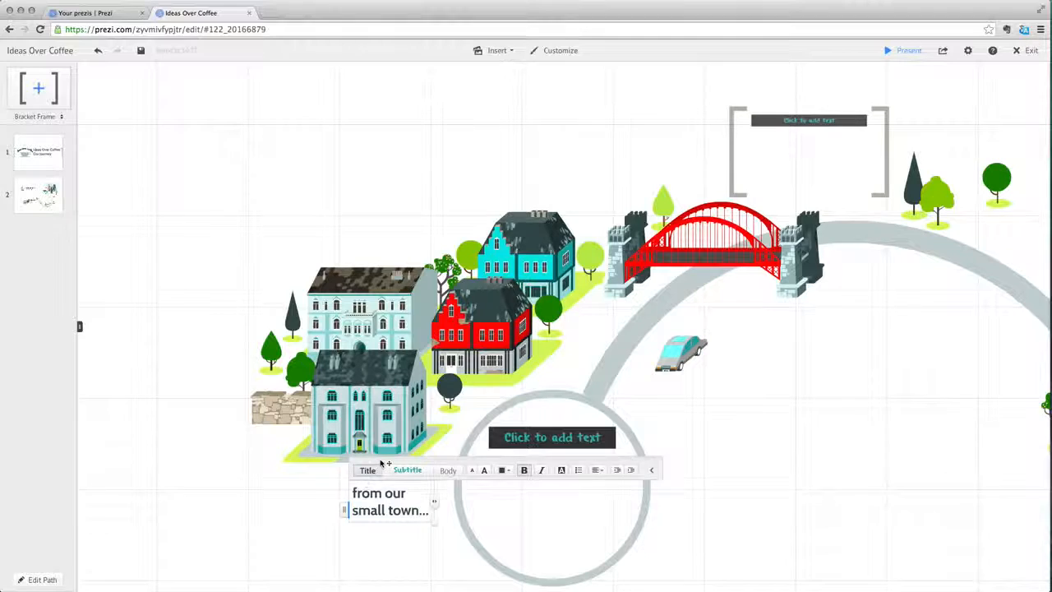
left_click_drag(377, 463, 366, 464)
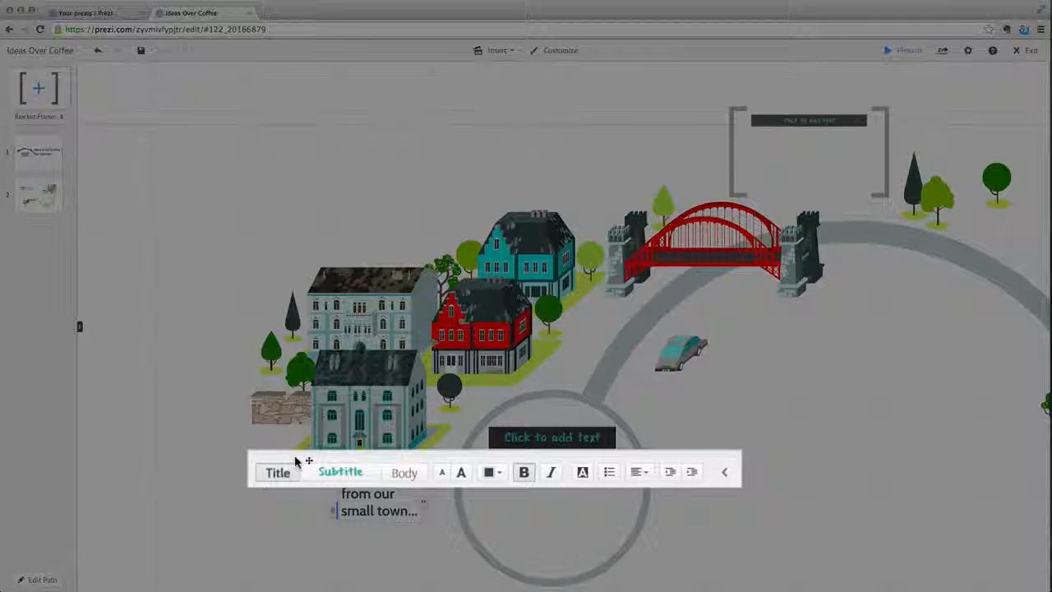
left_click(337, 473)
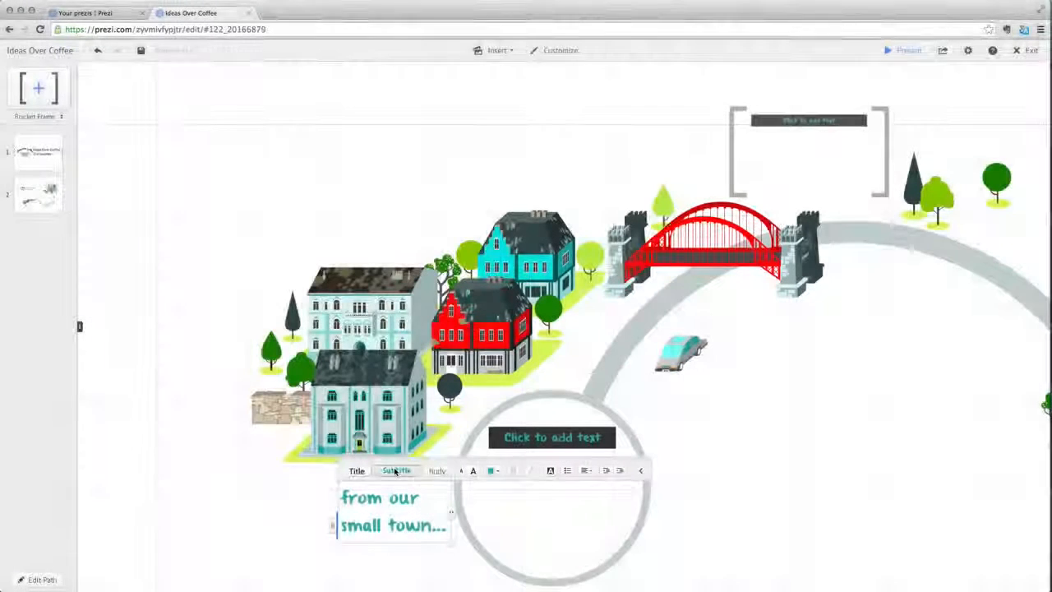
left_click(320, 477)
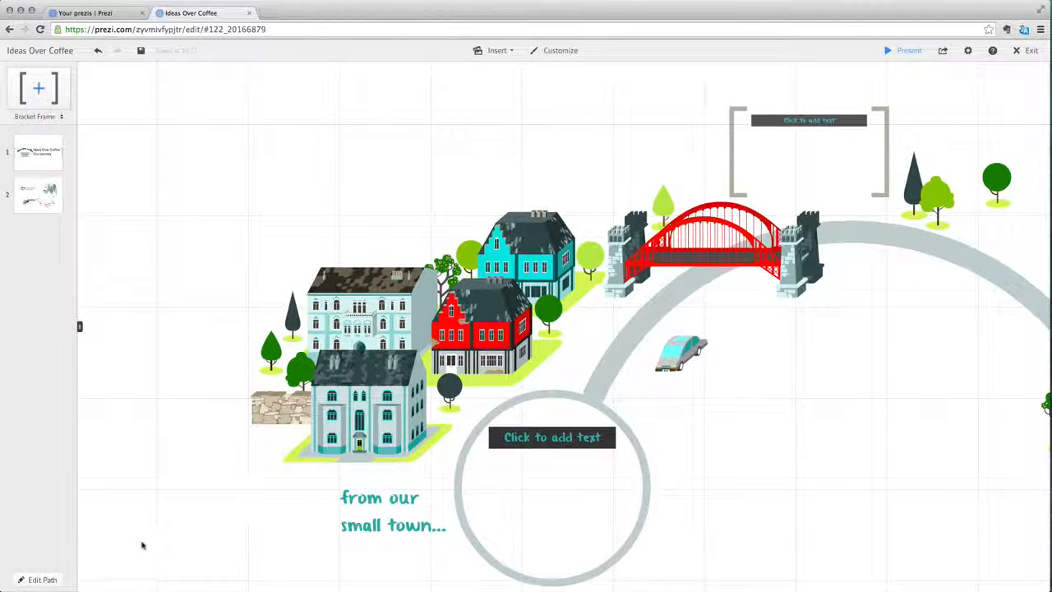
Add the current close-up view of the small town to the path as the third step
left_click(41, 579)
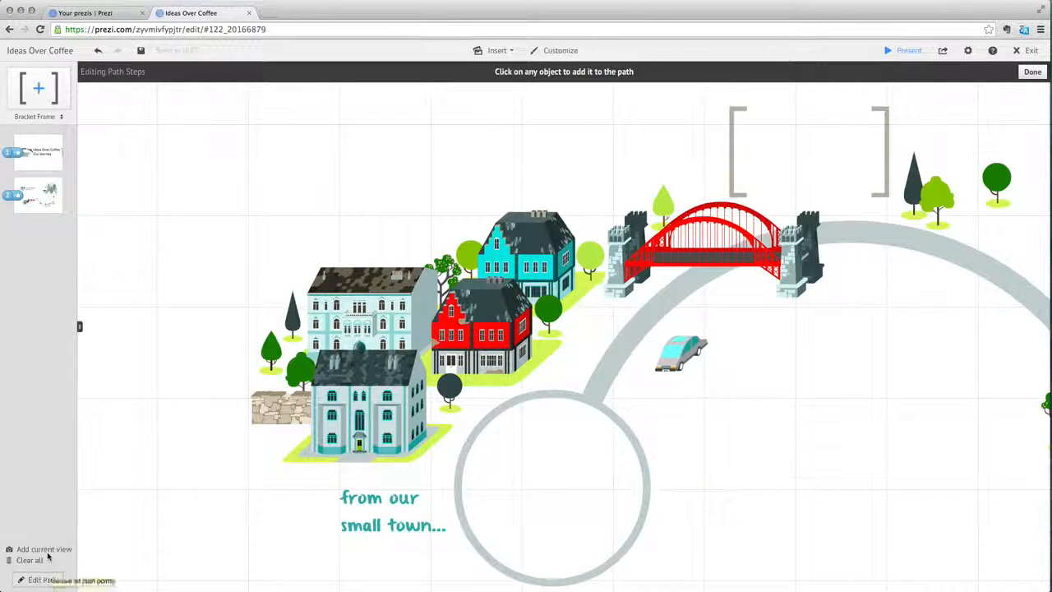
left_click(49, 552)
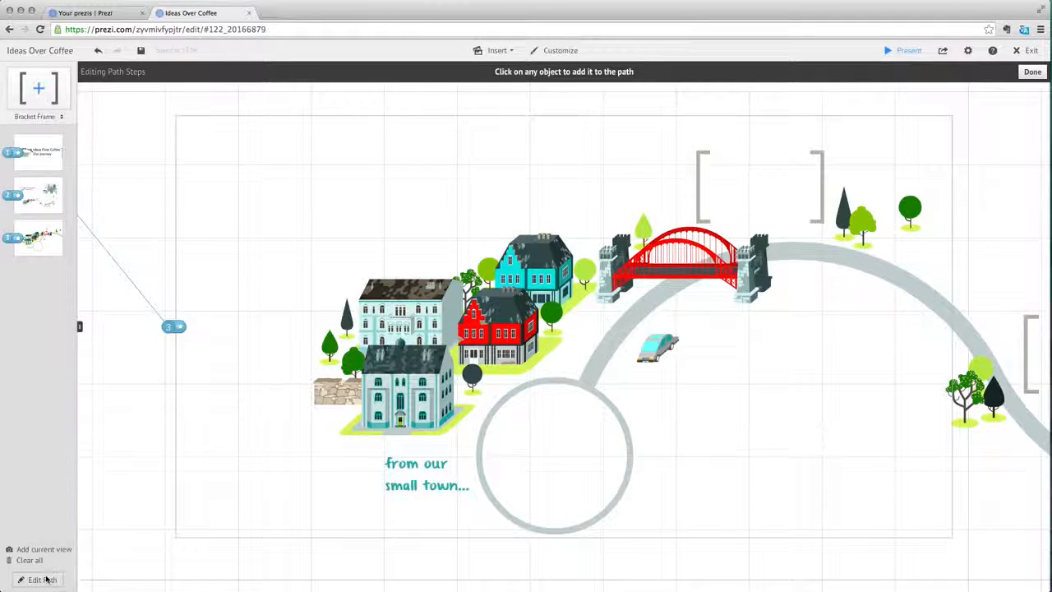
left_click(42, 579)
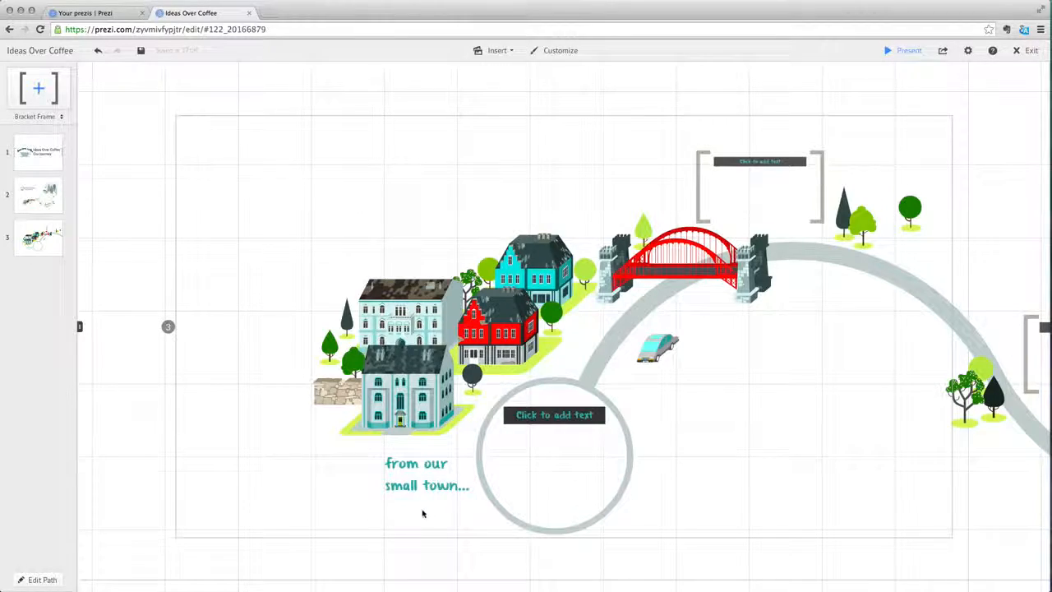
Zoom to the circle frame beside the small town and fill its text placeholder with "Our first cafe"
left_click(487, 494)
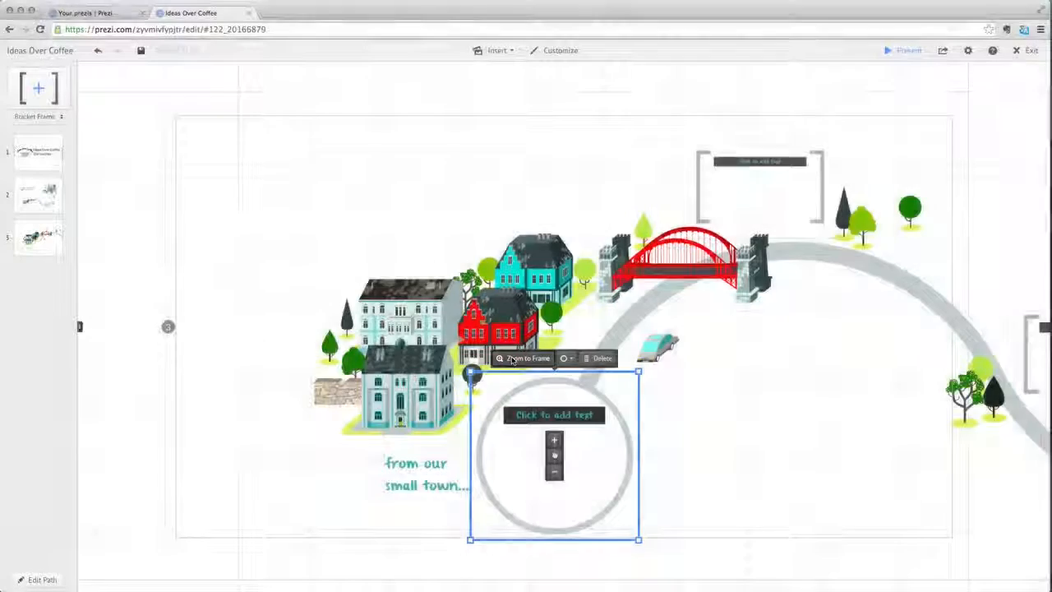
left_click(526, 360)
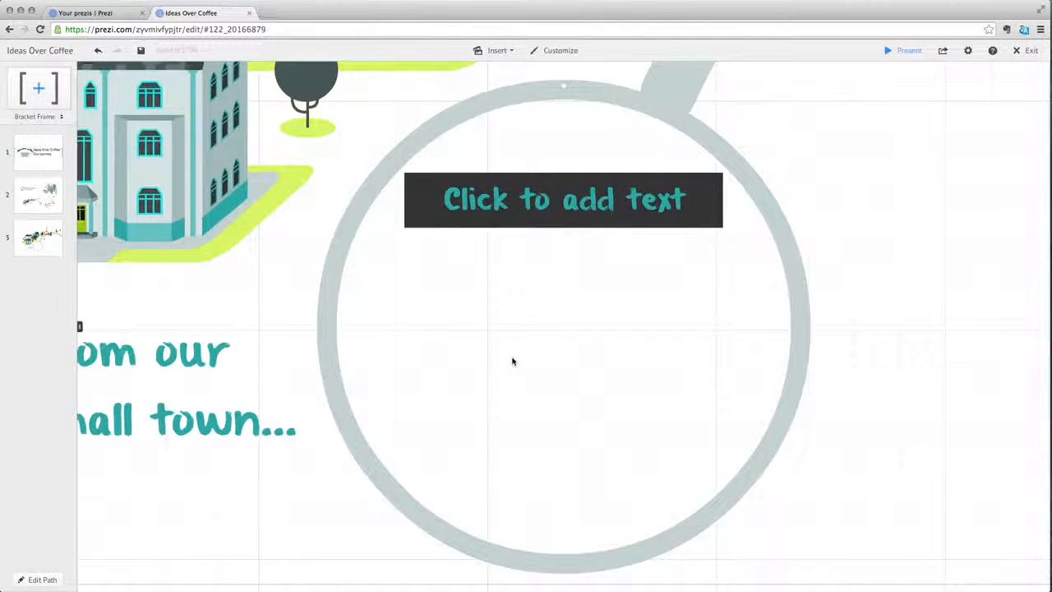
left_click(556, 205)
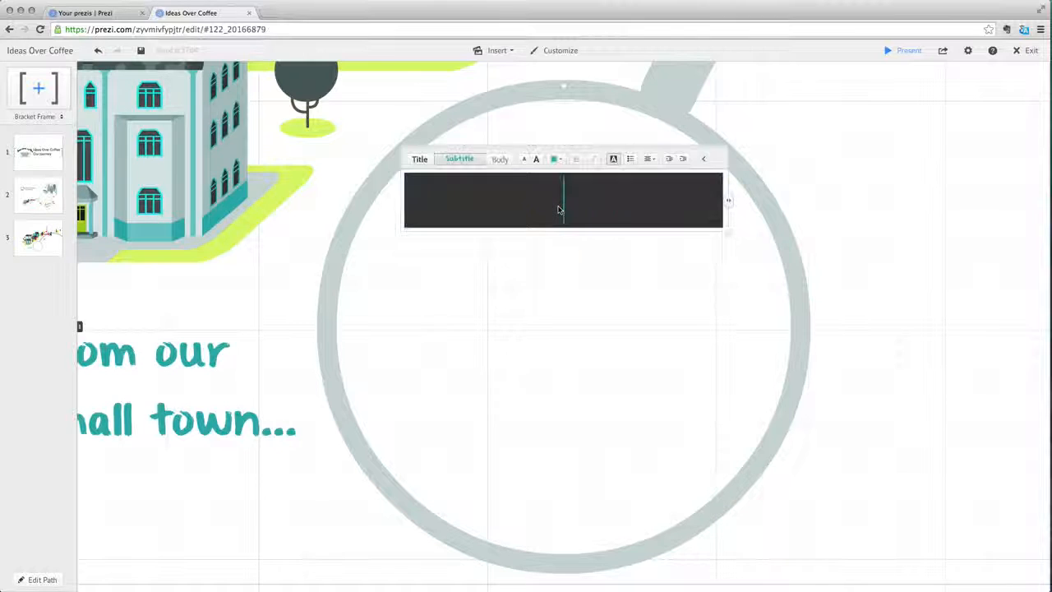
type("Our first cafe")
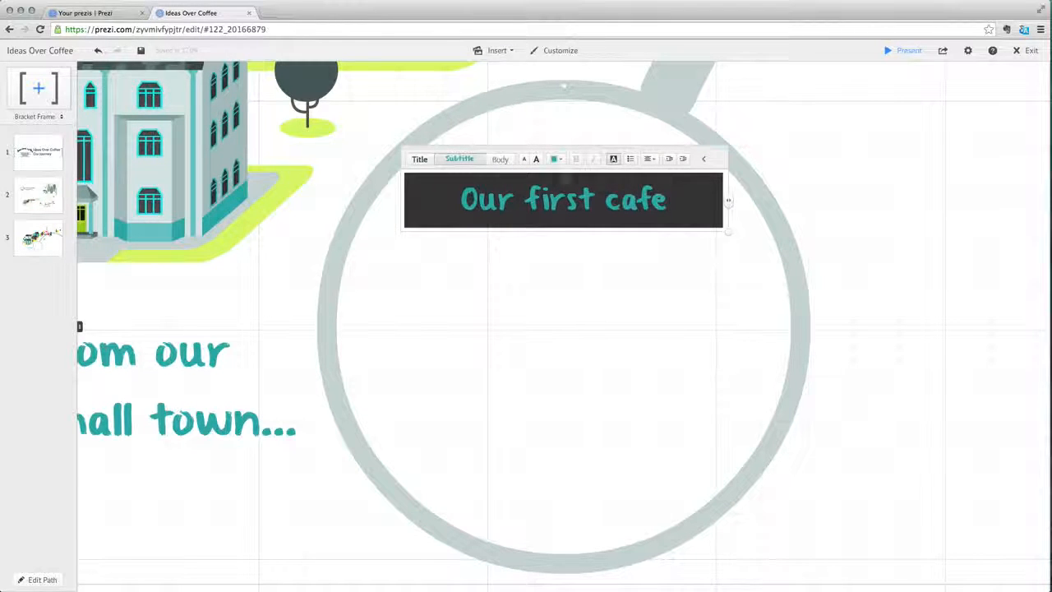
left_click(563, 133)
Insert the coffee-cup photo and 2_shop_interior from the myfirstprezi folder into the circle frame under its heading
left_click(511, 52)
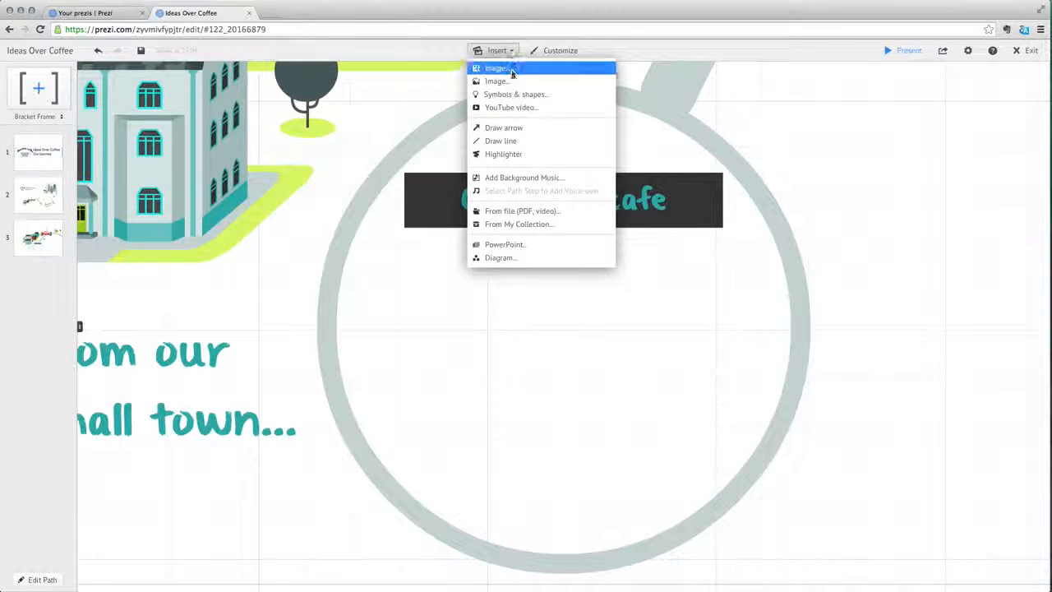
left_click(510, 69)
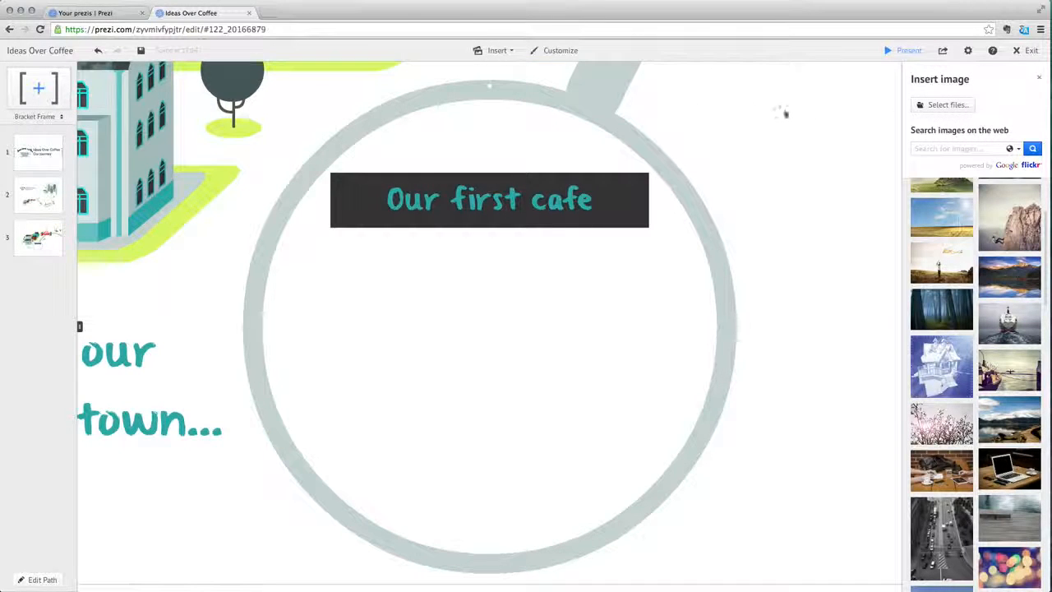
left_click(918, 105)
left_click(770, 285)
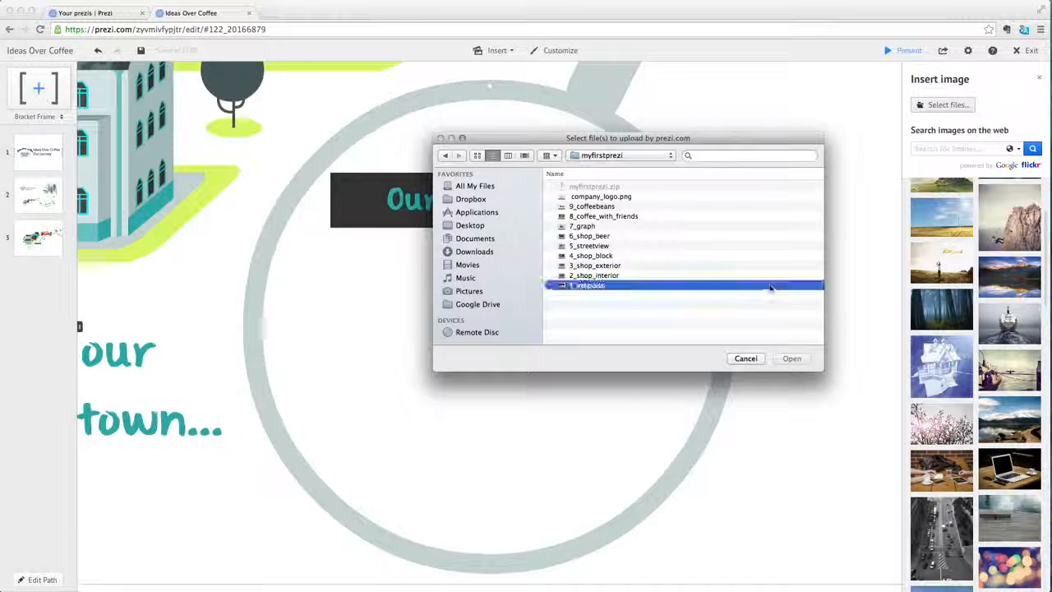
left_click(765, 276, "shift")
left_click(791, 358)
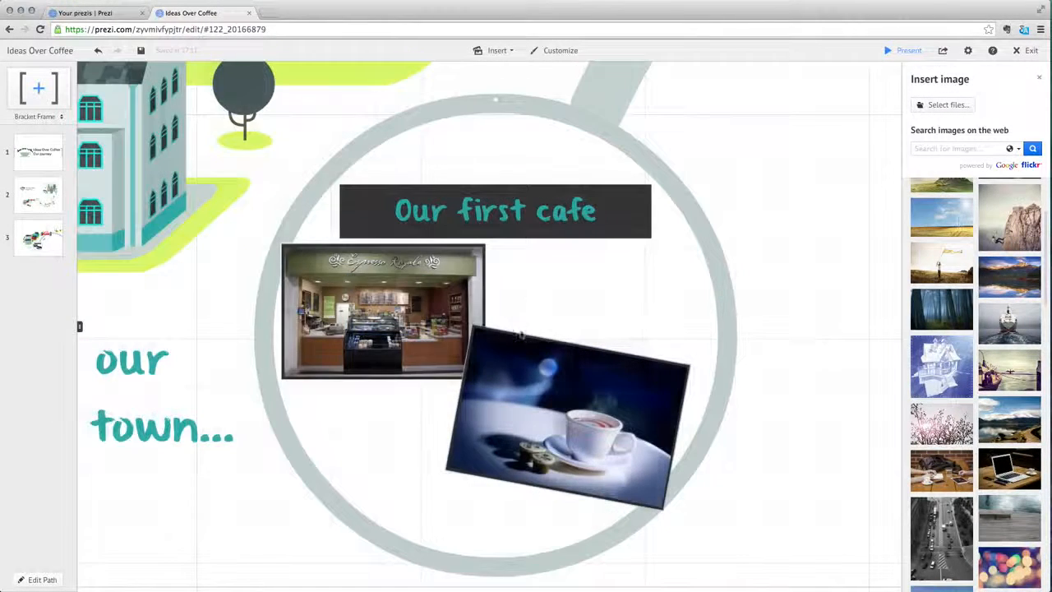
Add the bullets "1 machine", "3 baristas" and "0 days off" beside the shop photo, and "450 cups a week!" below the photos
left_click(508, 249)
type("1 machine")
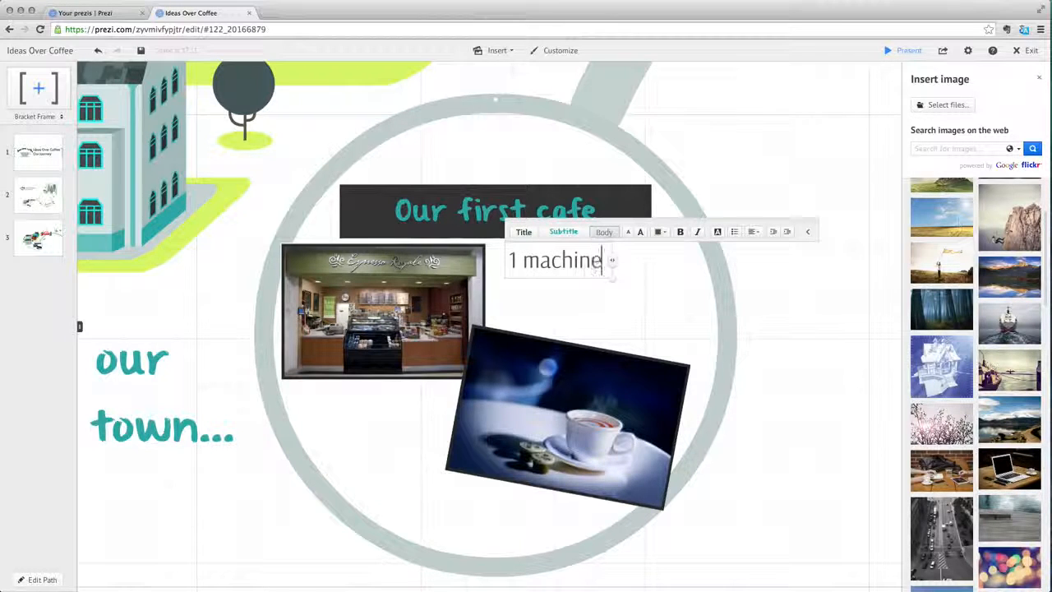
key("Return")
type("3 baristas")
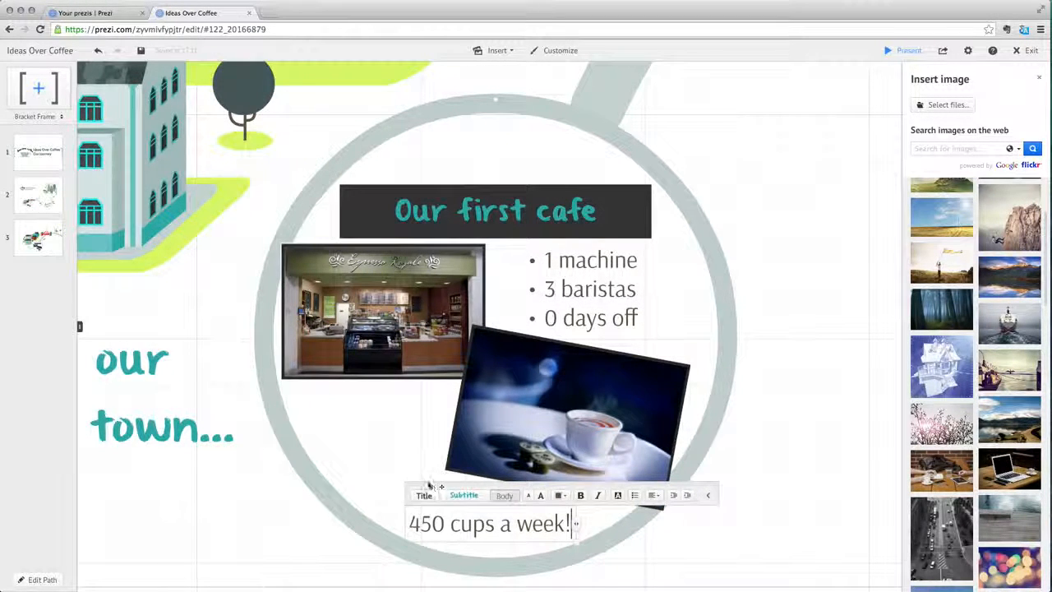
left_click(394, 465)
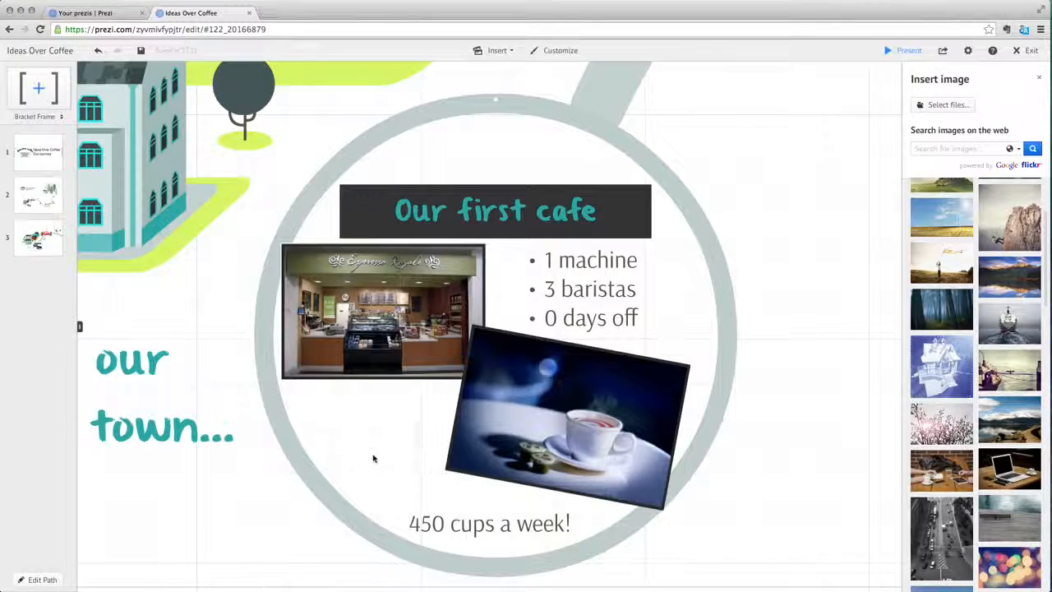
Add the "Our first cafe" circle frame to the presentation path as the fourth step
right_click(269, 387)
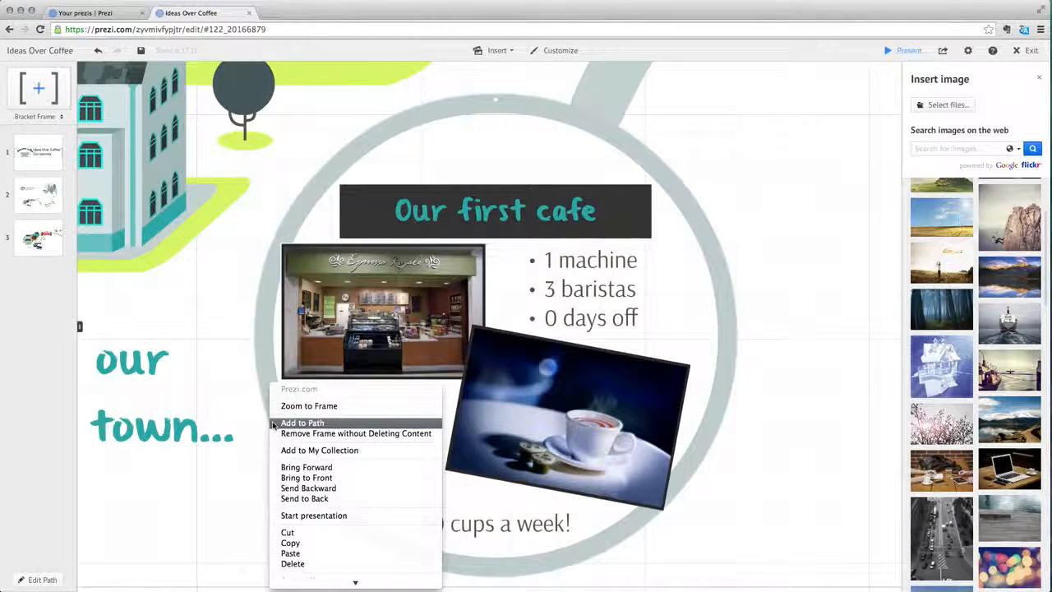
left_click(303, 422)
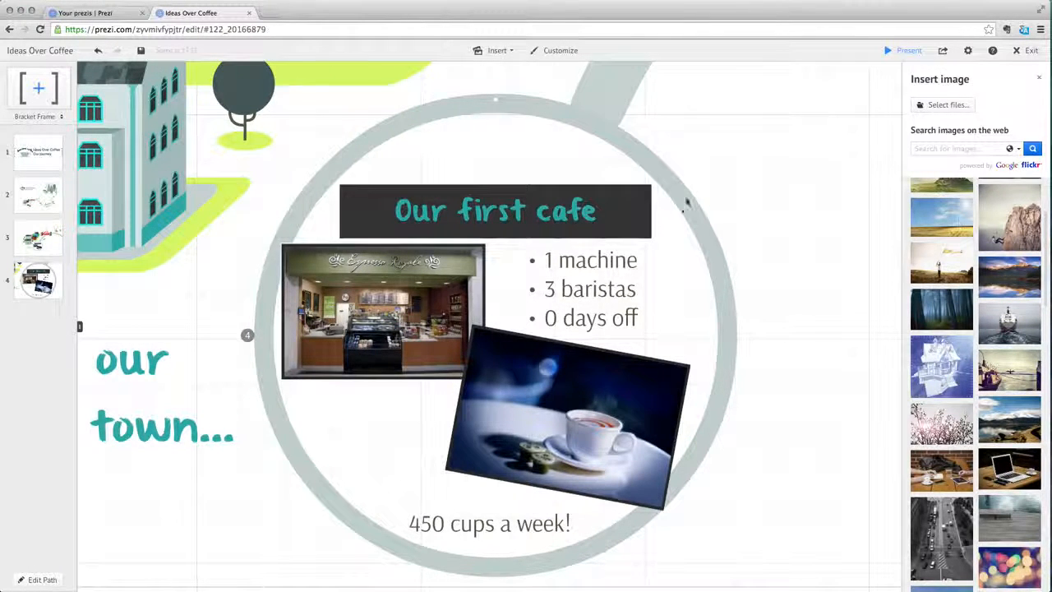
Present the prezi and advance from the title frame through the overview and small town to the cafe circle
left_click(904, 50)
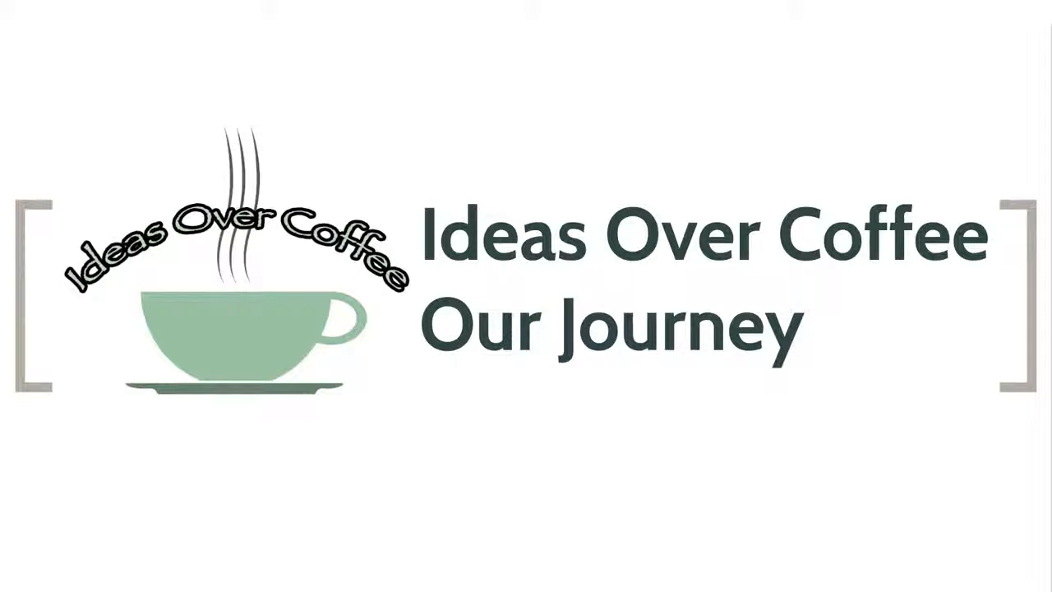
key("Right")
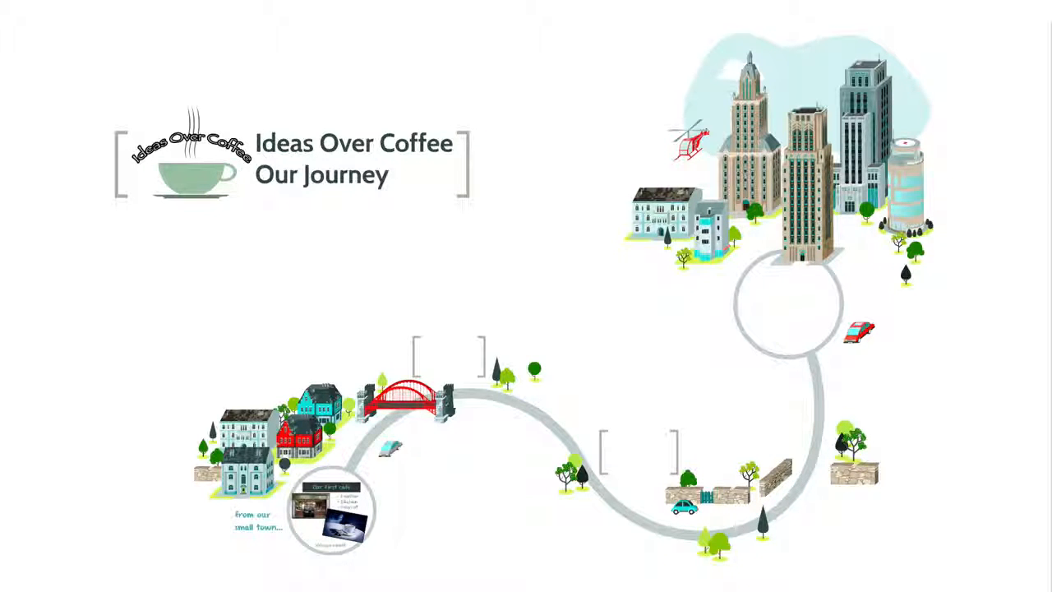
key("Right")
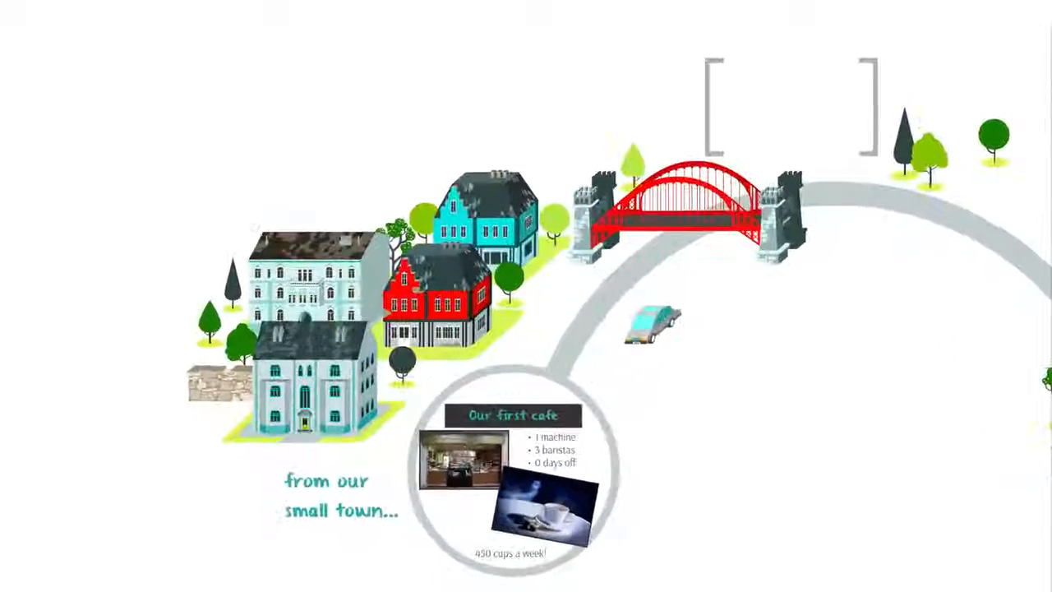
key("Right")
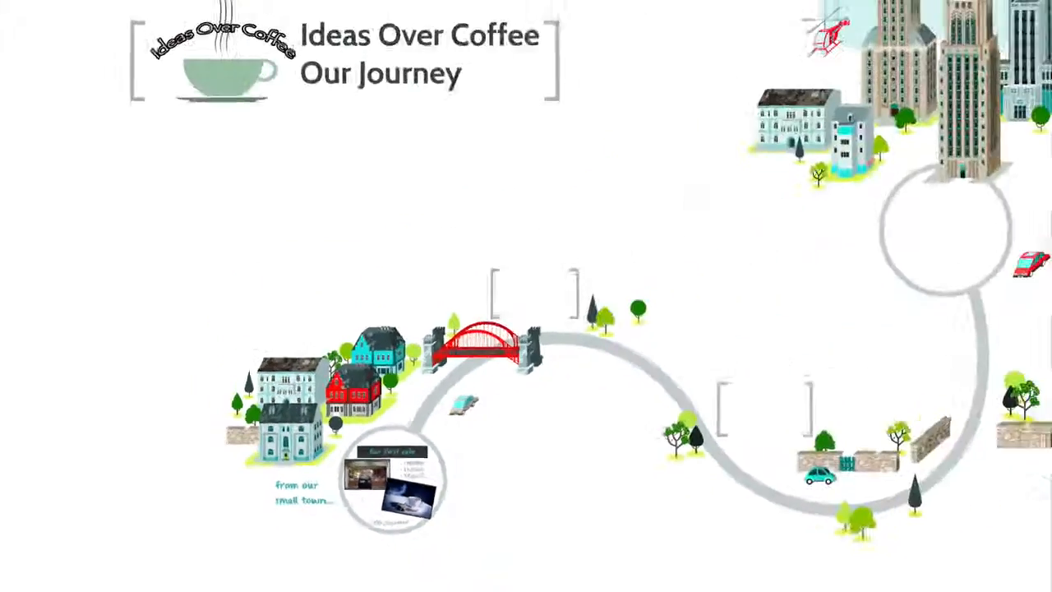